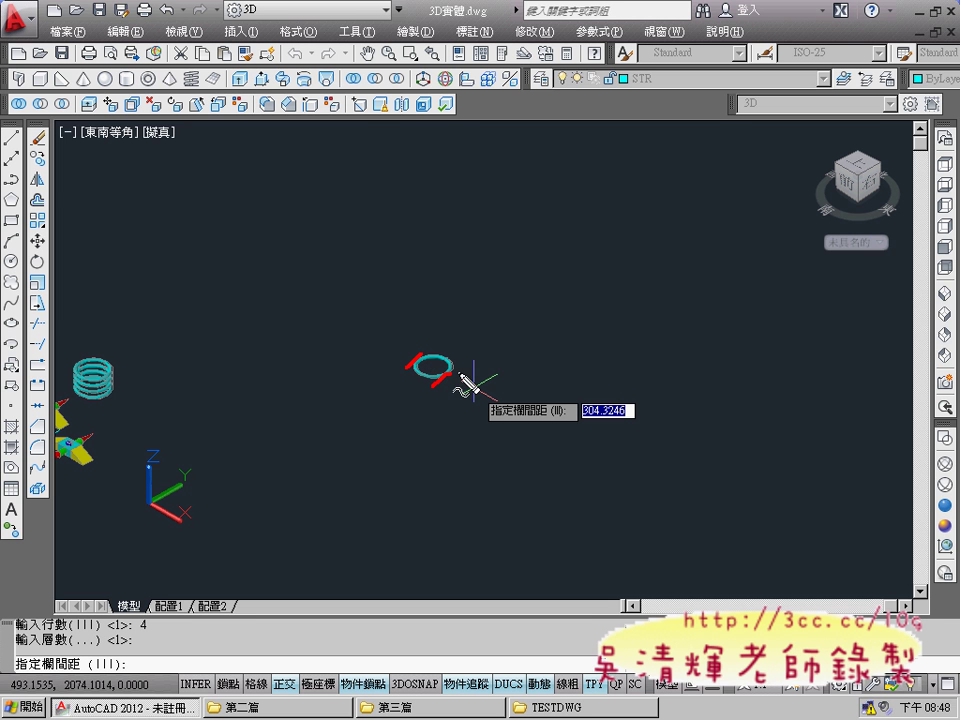
Step: Rectangular-array the torus into 4 rows, 1 column, 1 level, with 150 row spacing
drag(456, 384, 449, 396)
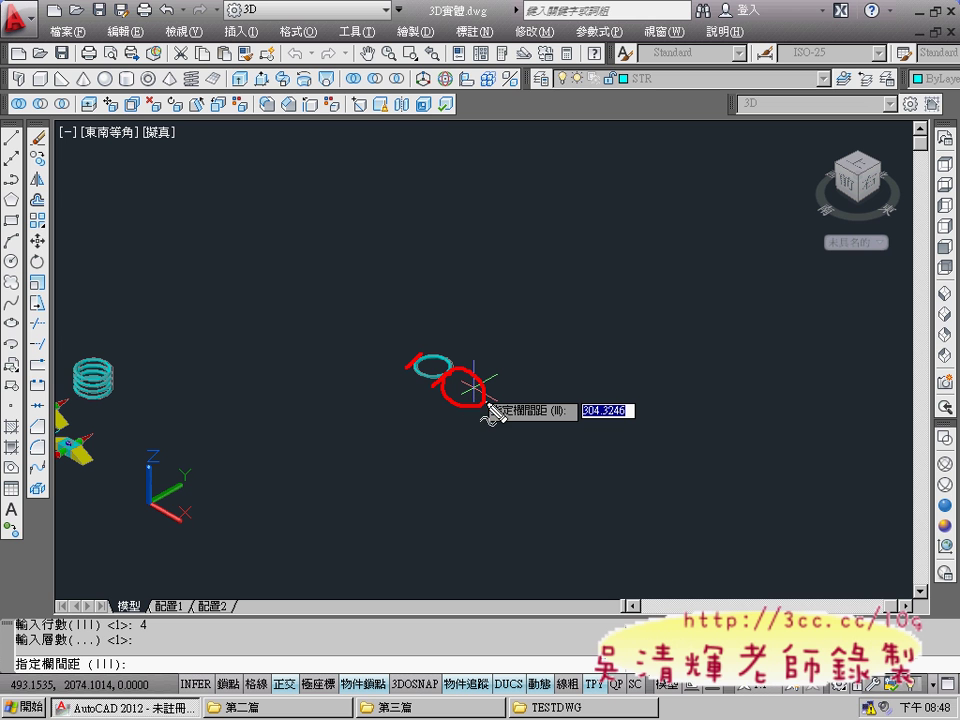
mouse_move(489, 405)
mouse_down()
mouse_move(510, 414)
mouse_move(497, 446)
mouse_up()
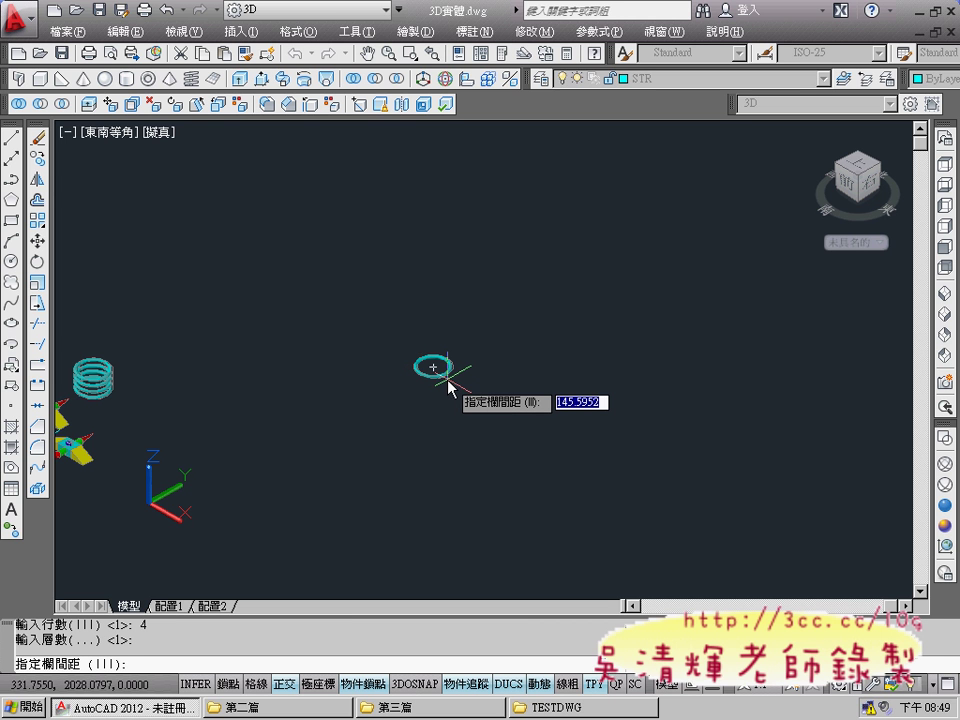
text(15)
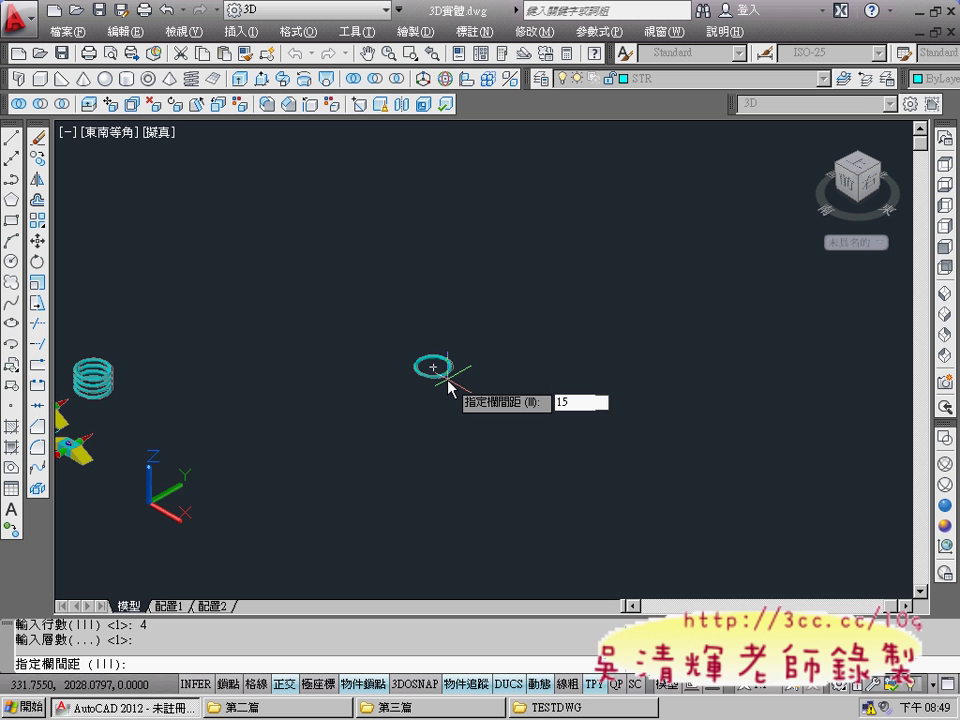
text(0)
key(Return)
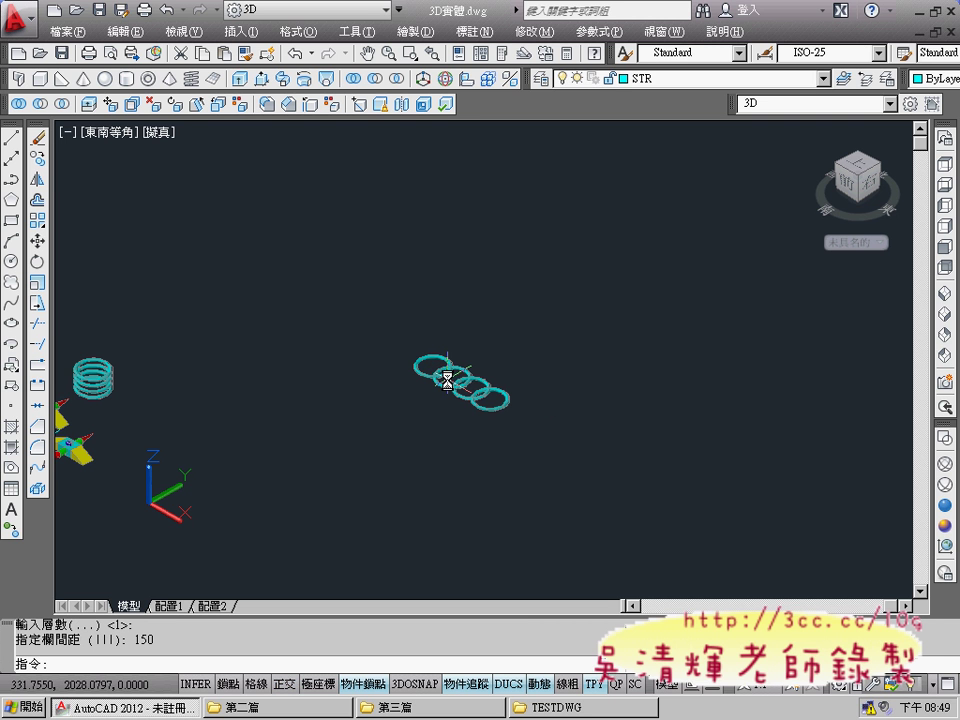
Step: Zoom in on the row of four torus rings
scroll(525, 385, up, 2)
scroll(527, 380, up, 2)
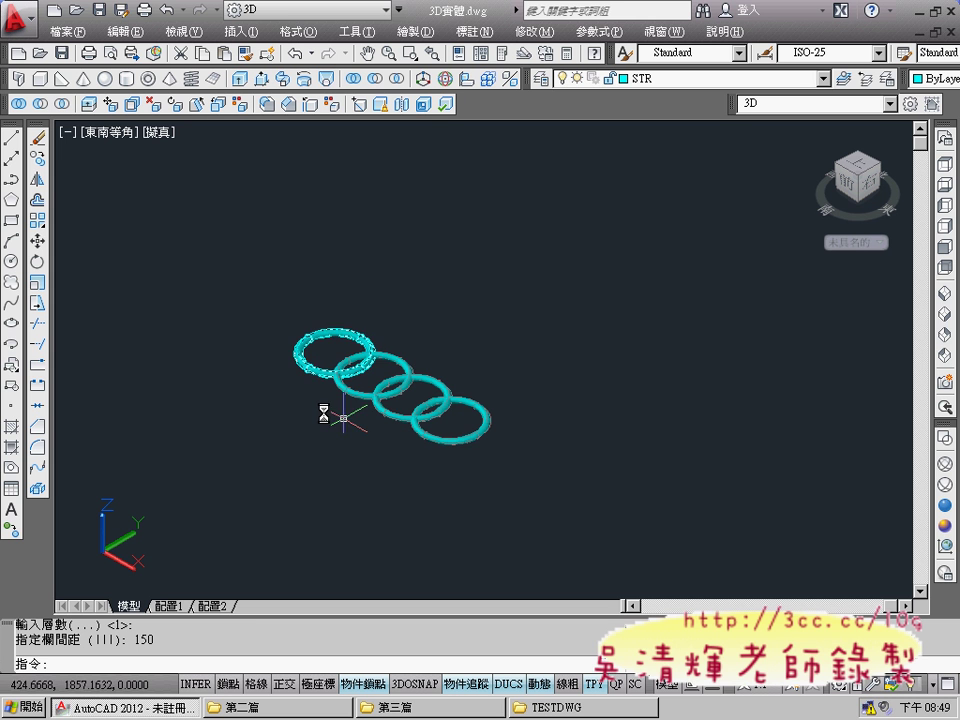
scroll(480, 367, down, 2)
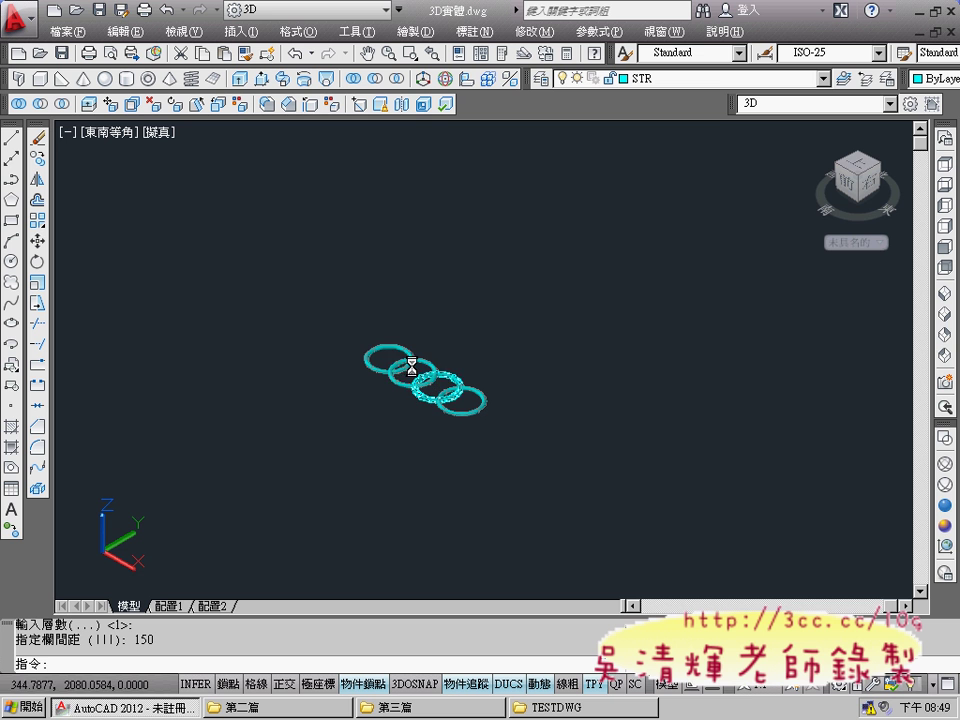
scroll(420, 350, up, 3)
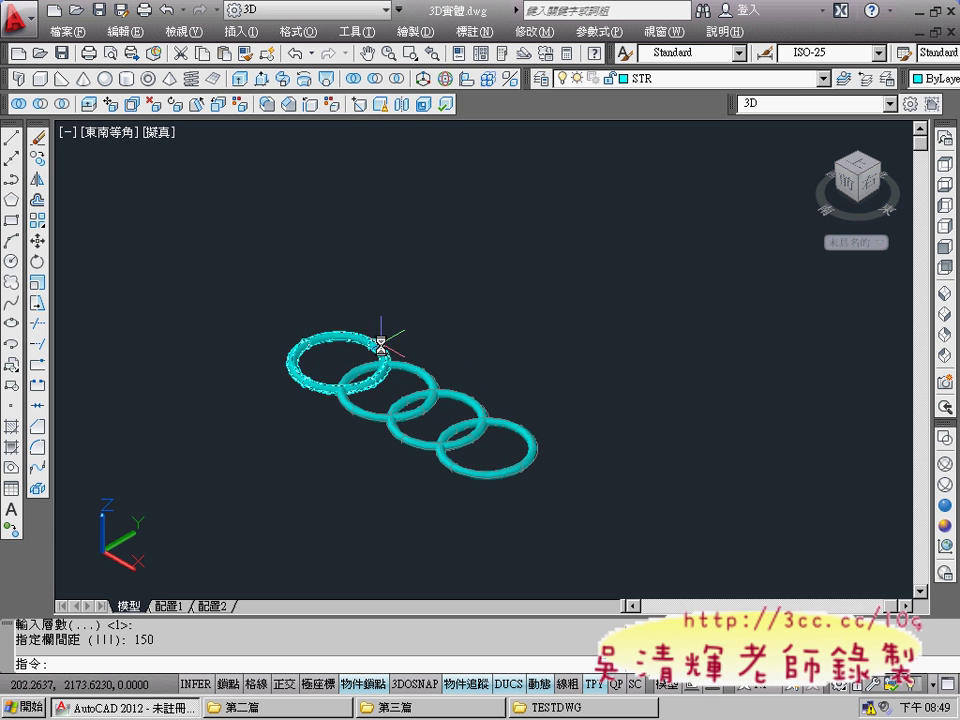
Step: Move the first ring up and to the right, out of the row
click(380, 345)
right_drag(380, 345, 441, 262)
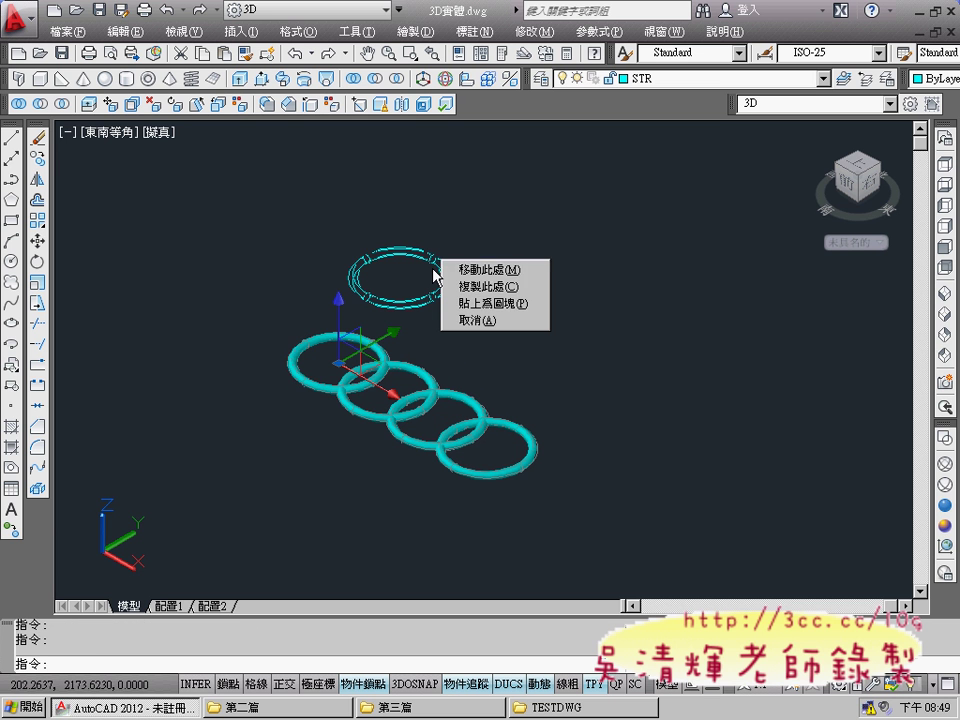
click(470, 269)
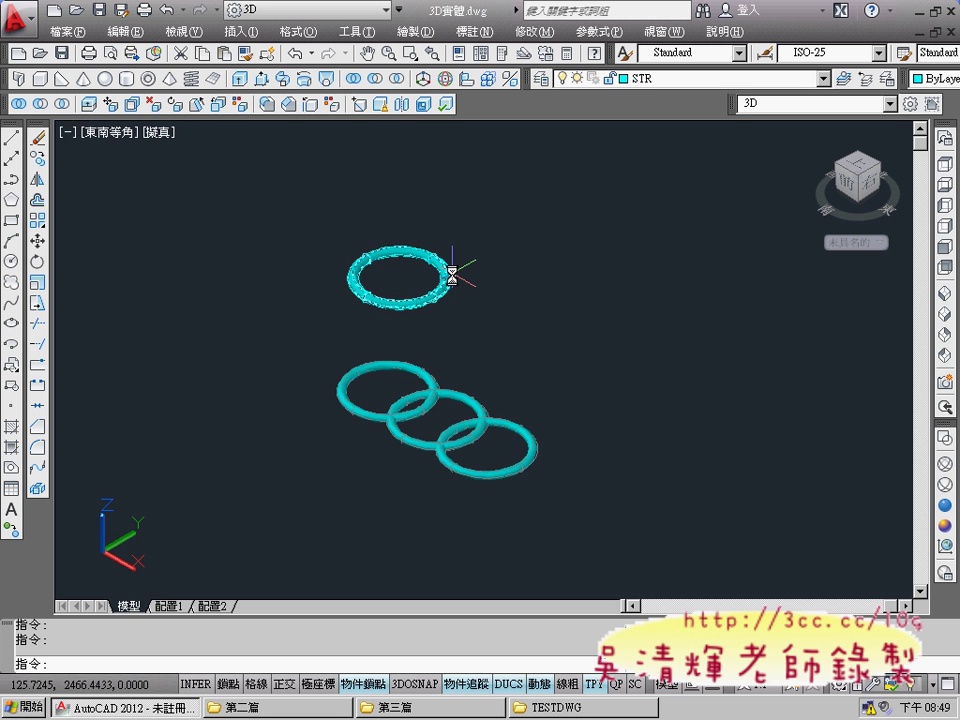
middle_drag(464, 274, 460, 375)
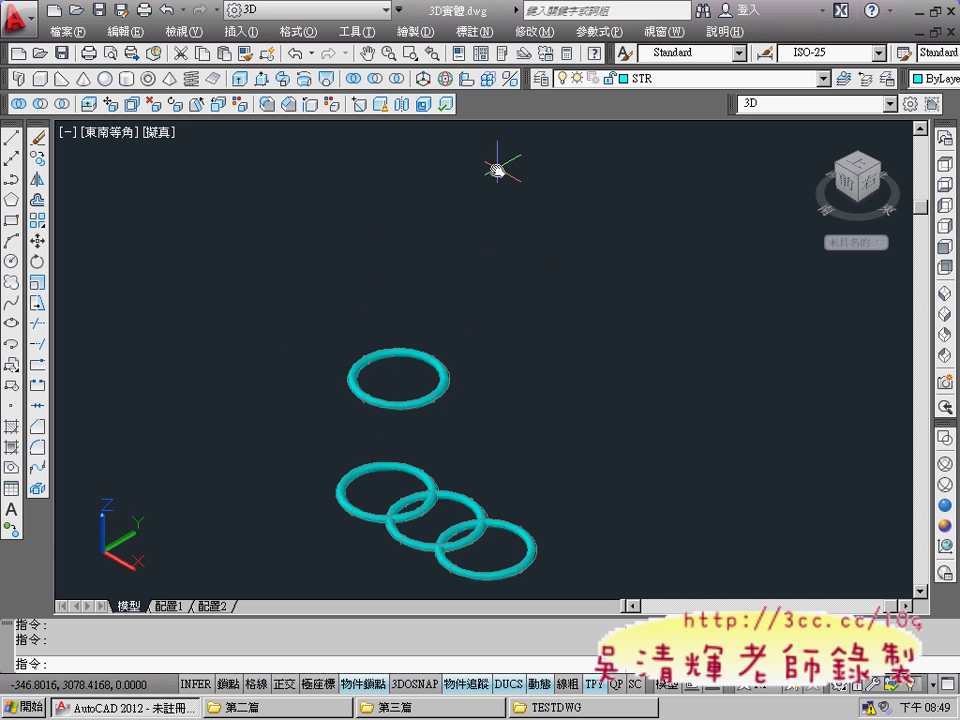
Step: 3D-array the lone top ring into 4 rows, 1 column, 1 level, spaced 150 apart
click(490, 80)
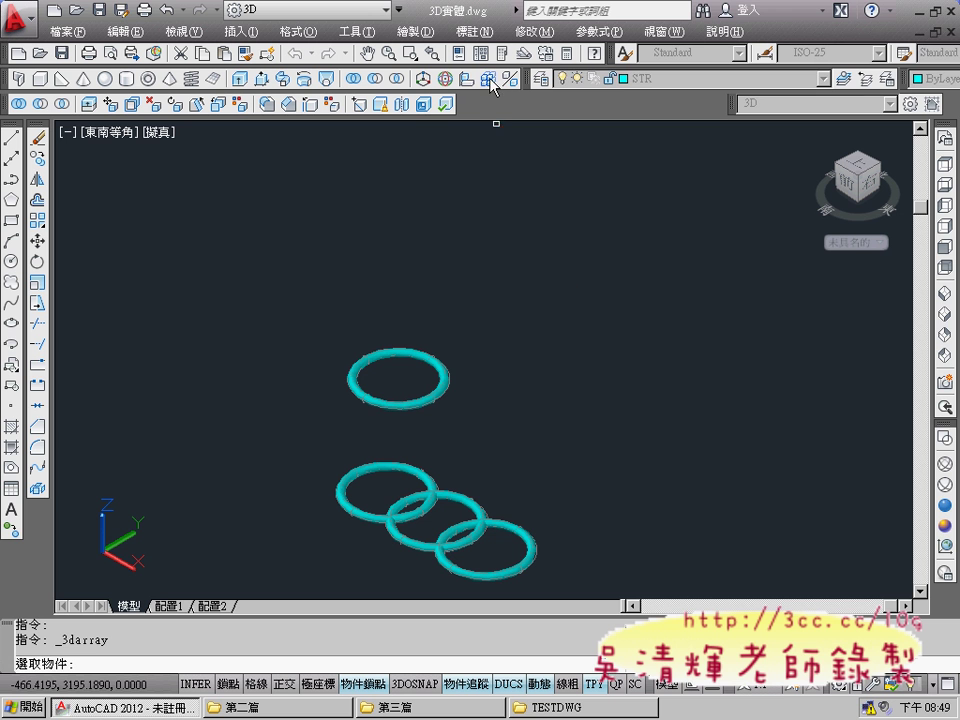
click(449, 377)
key(Return)
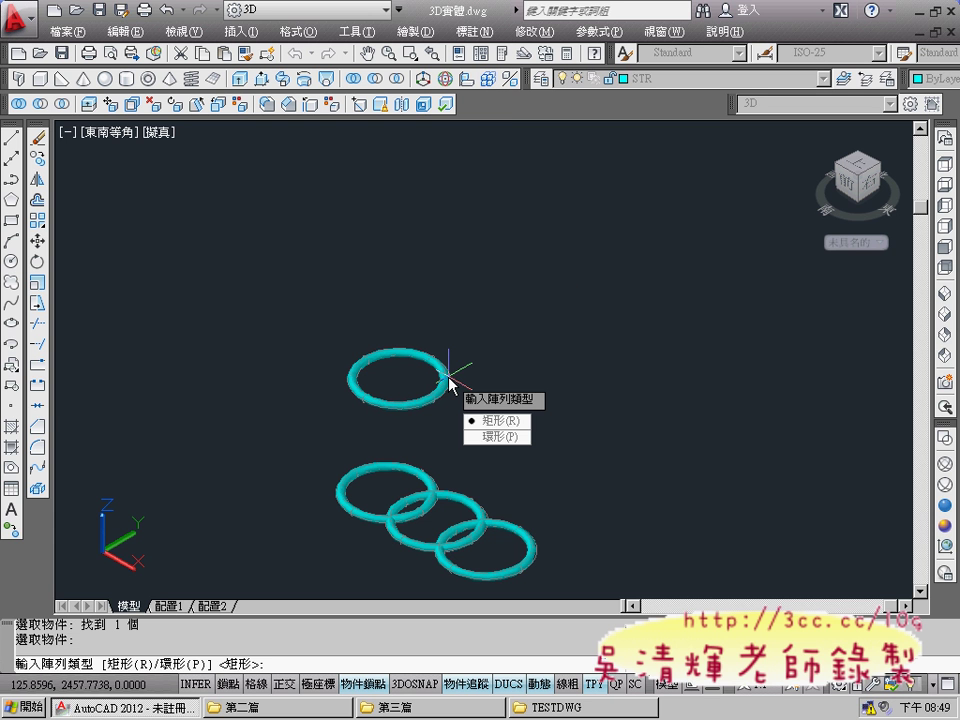
click(493, 421)
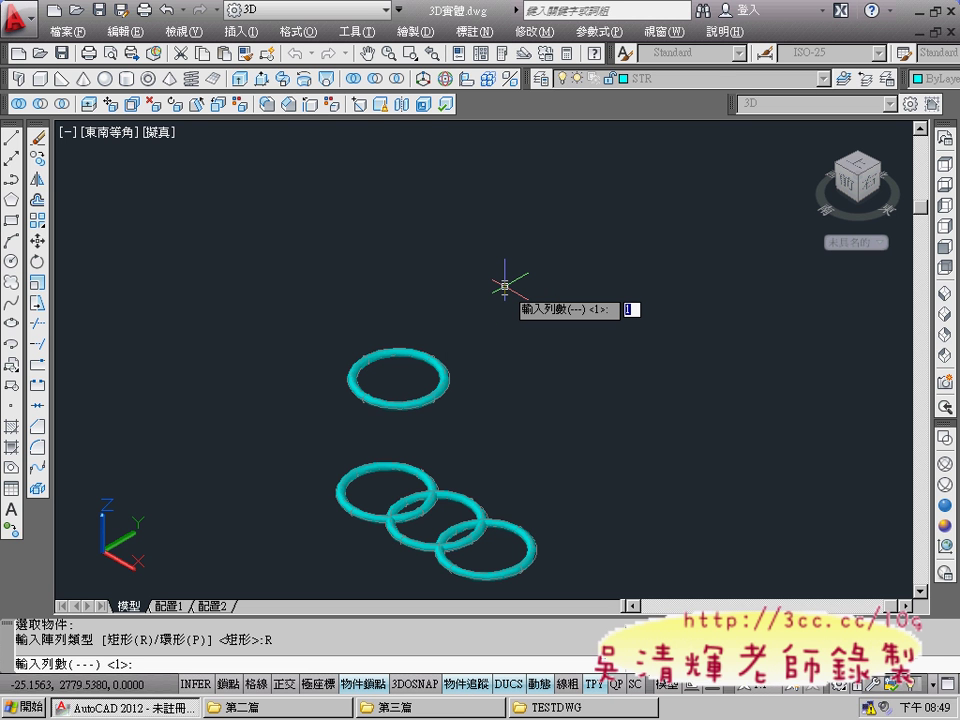
text(4)
key(Return)
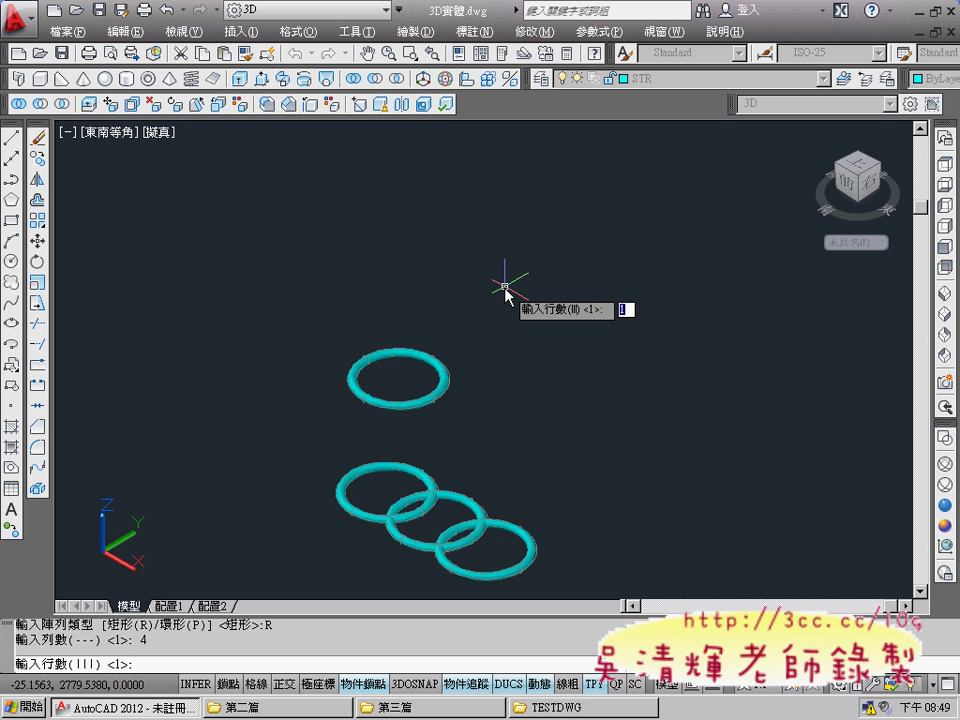
key(Return)
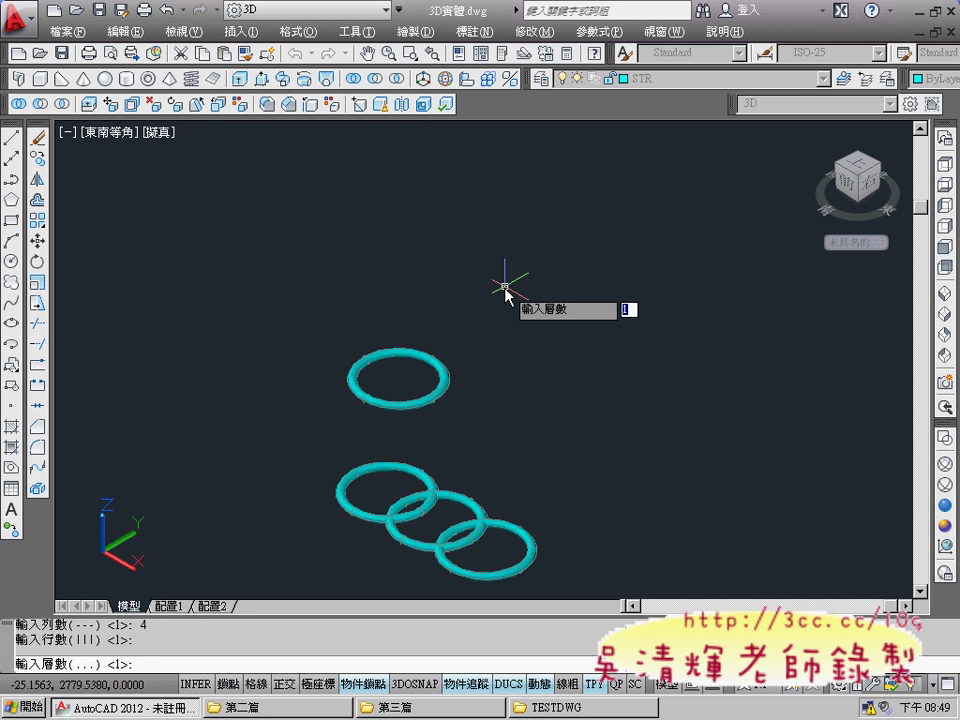
key(Return)
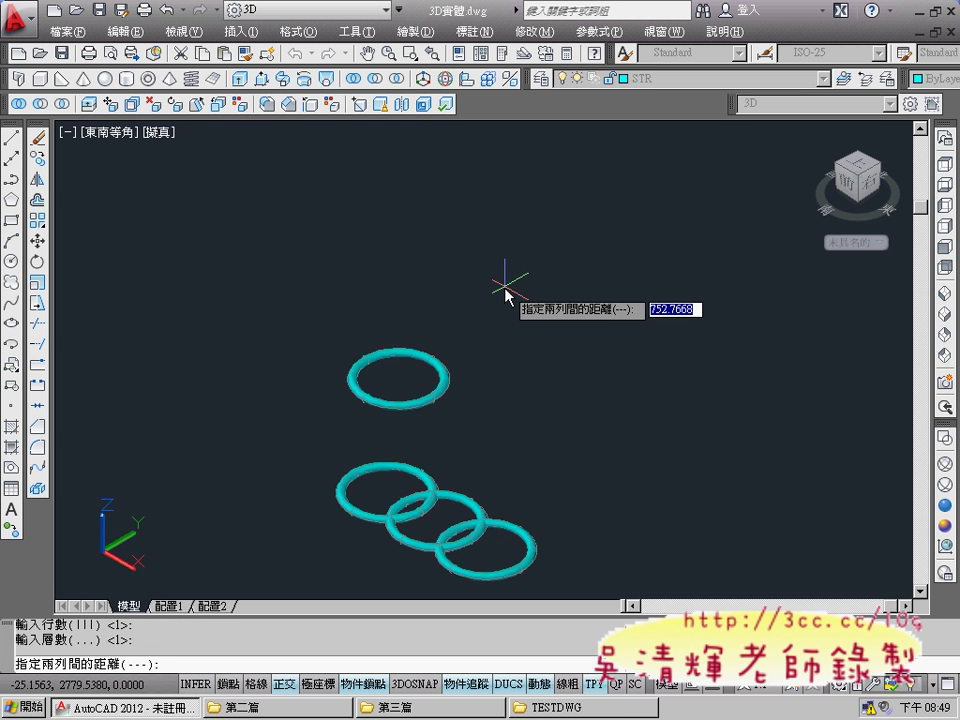
text(15)
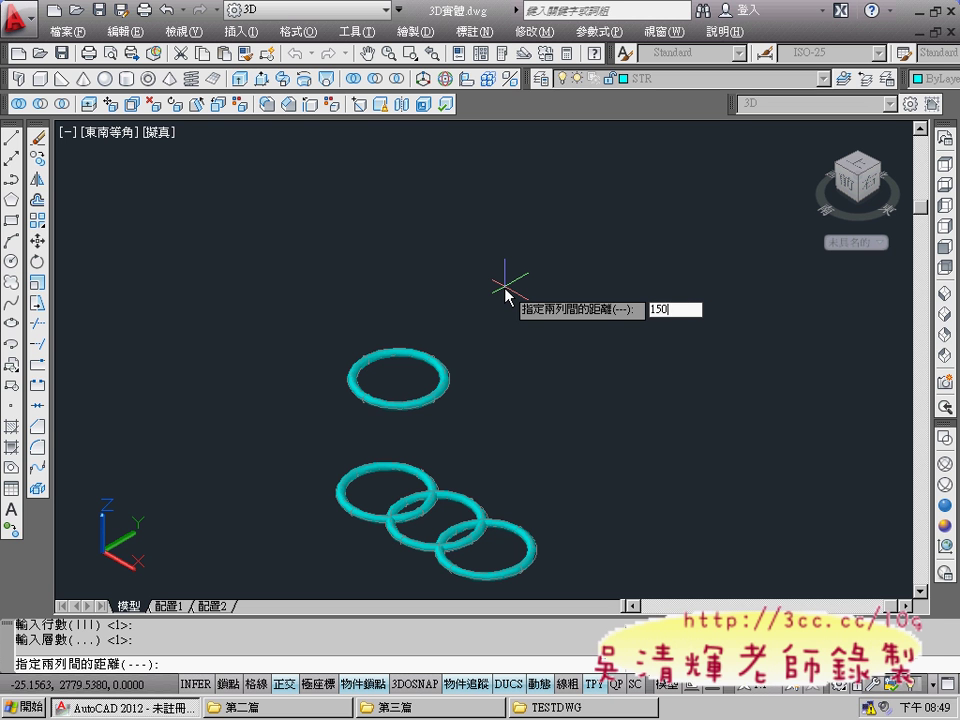
text(0)
key(Return)
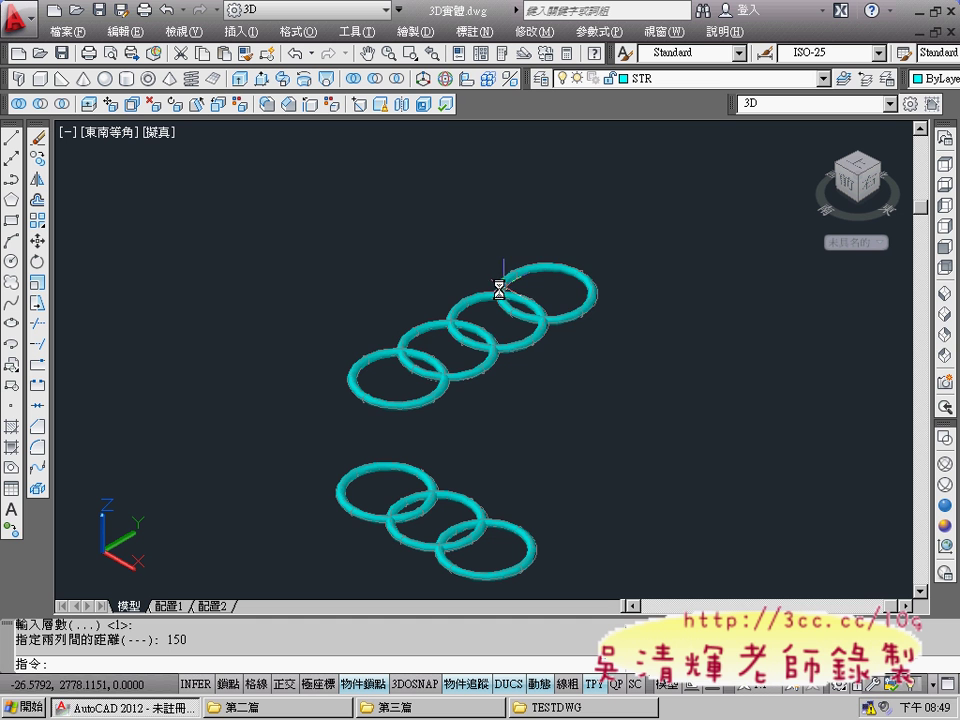
Step: Window-select the four upper rings and zoom the view out
click(619, 248)
click(337, 430)
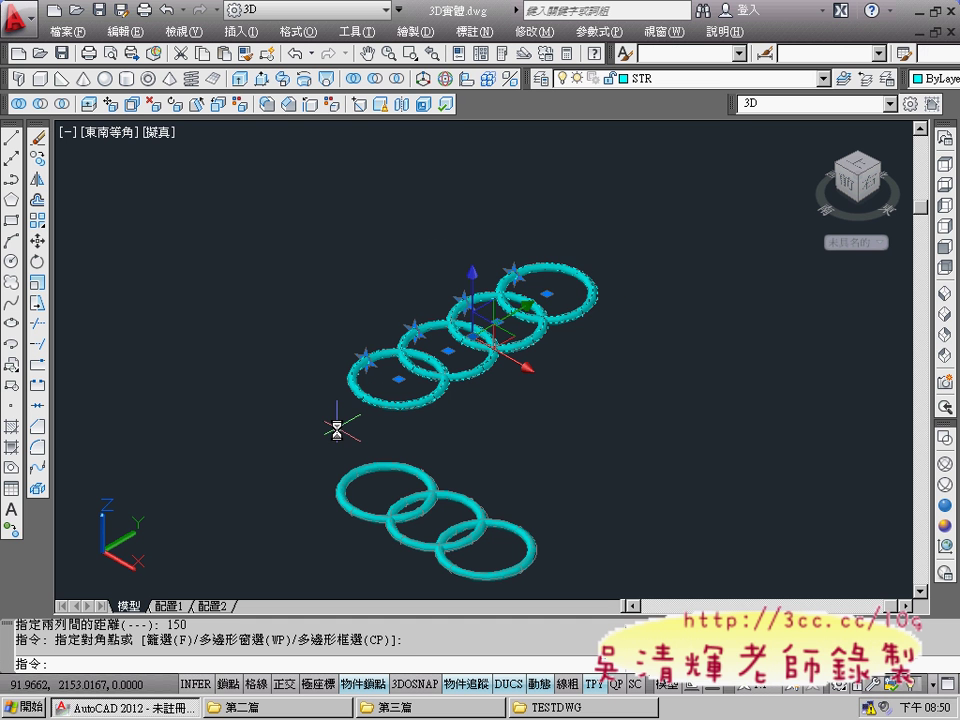
scroll(447, 190, down, 1)
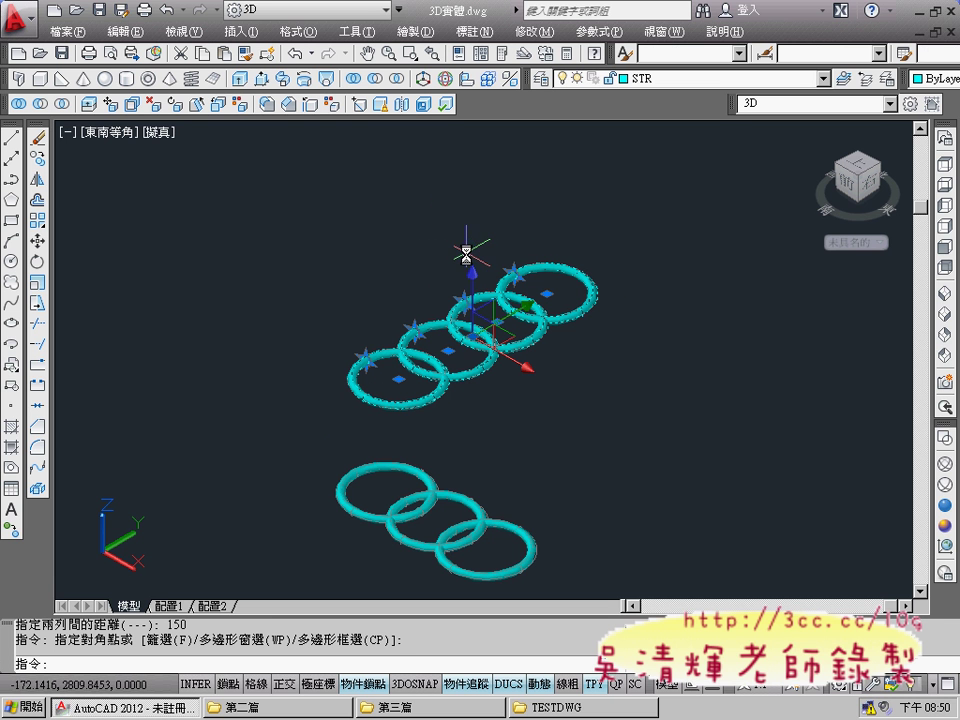
scroll(447, 190, down, 2)
click(489, 84)
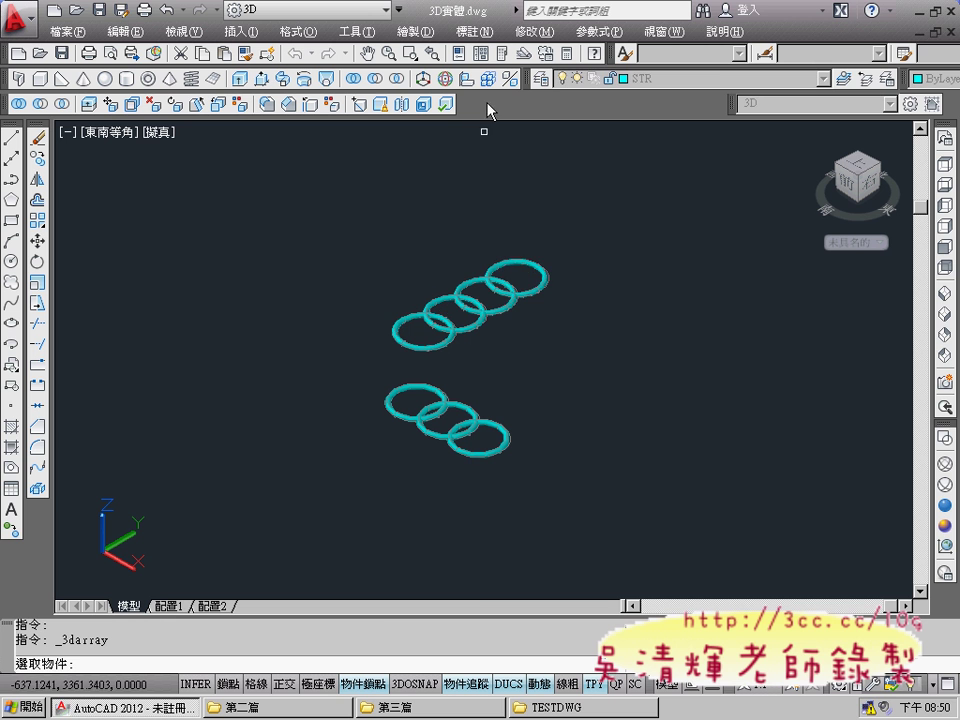
Step: Rectangular 3D-array the four upper rings: 1 row, 1 column, 5 levels, 20 level spacing
click(571, 244)
click(381, 368)
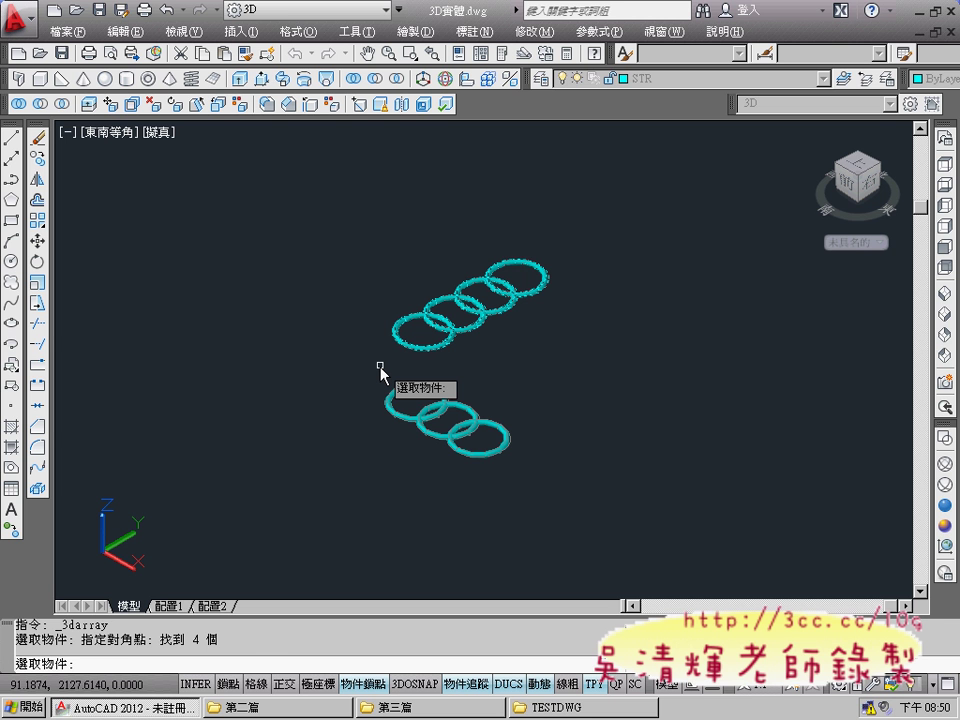
key(Return)
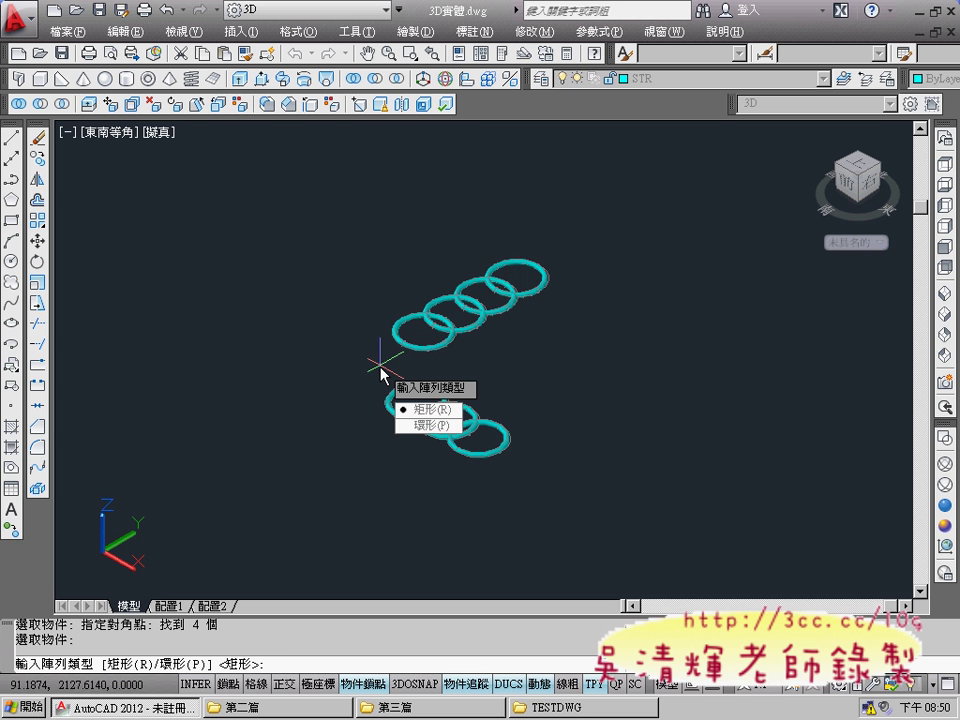
key(Return)
key(Return)
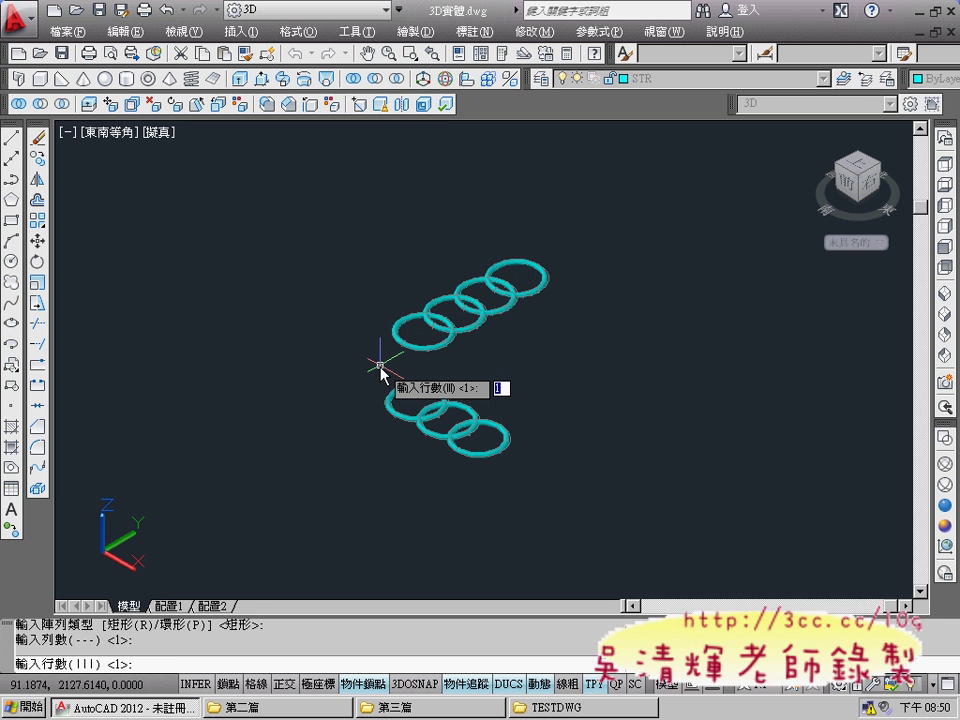
key(Return)
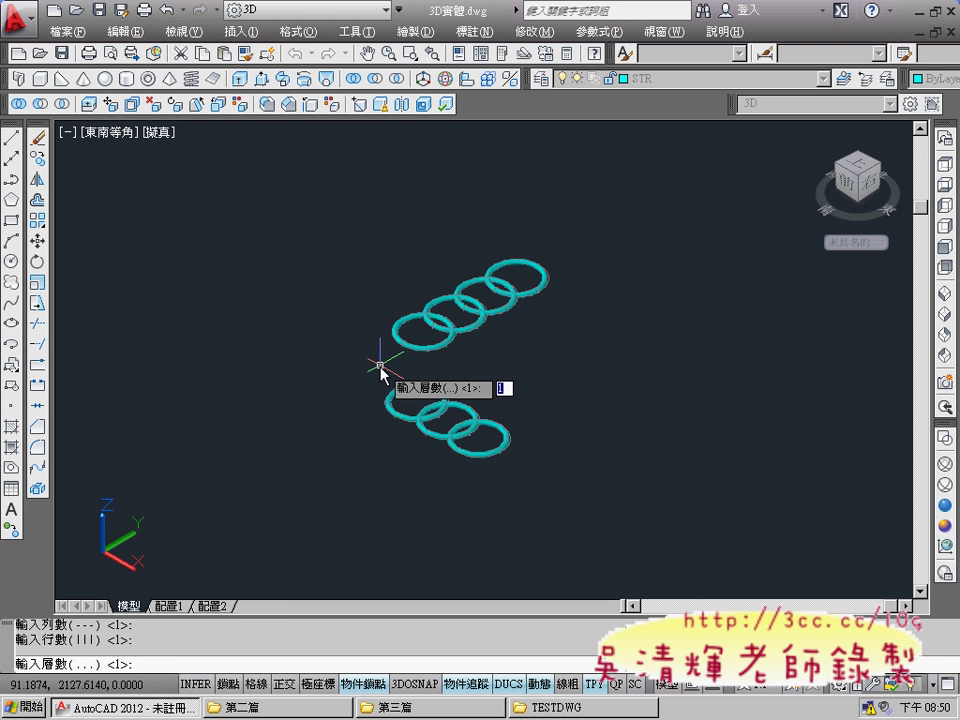
text(5)
key(Return)
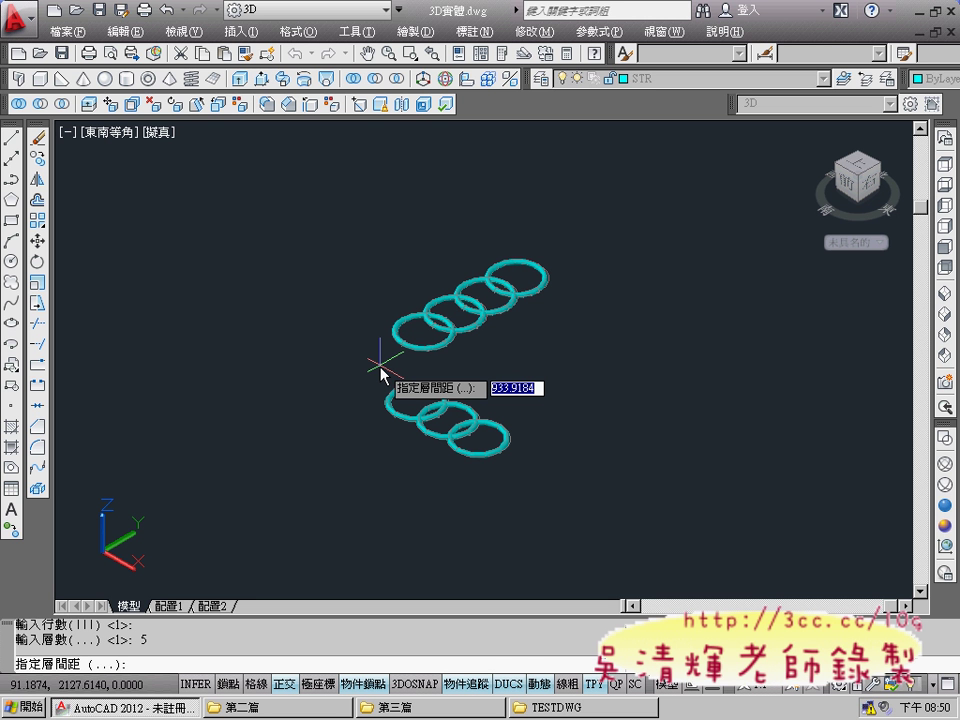
text(2)
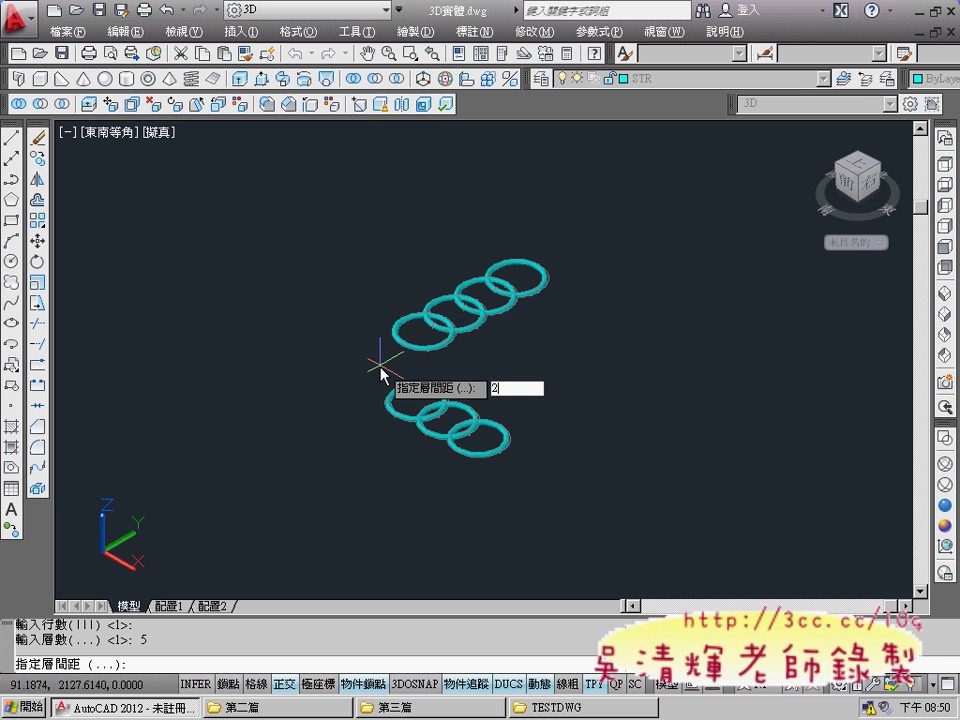
text(0)
key(Return)
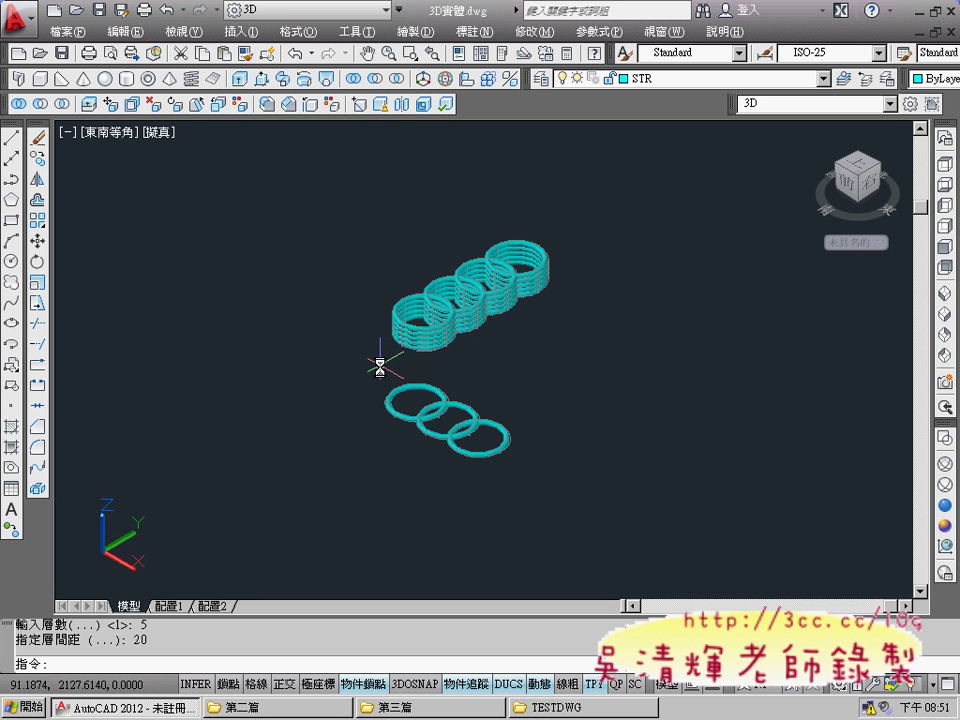
Step: Zoom and pan to inspect the four five-level ring coils up close
scroll(397, 355, up, 2)
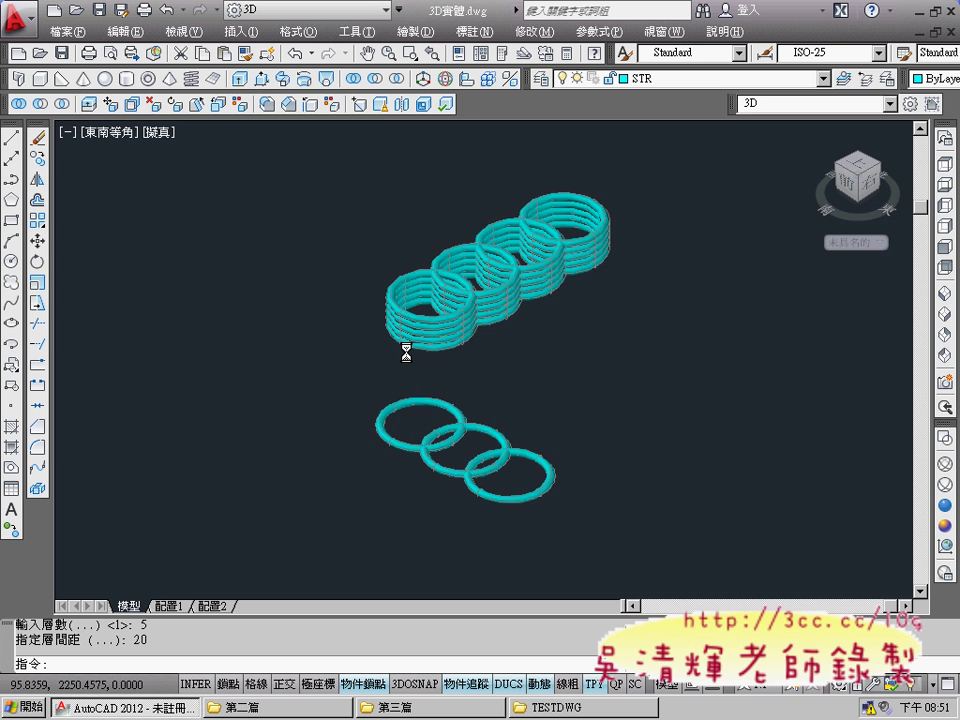
scroll(406, 352, up, 3)
scroll(402, 349, up, 1)
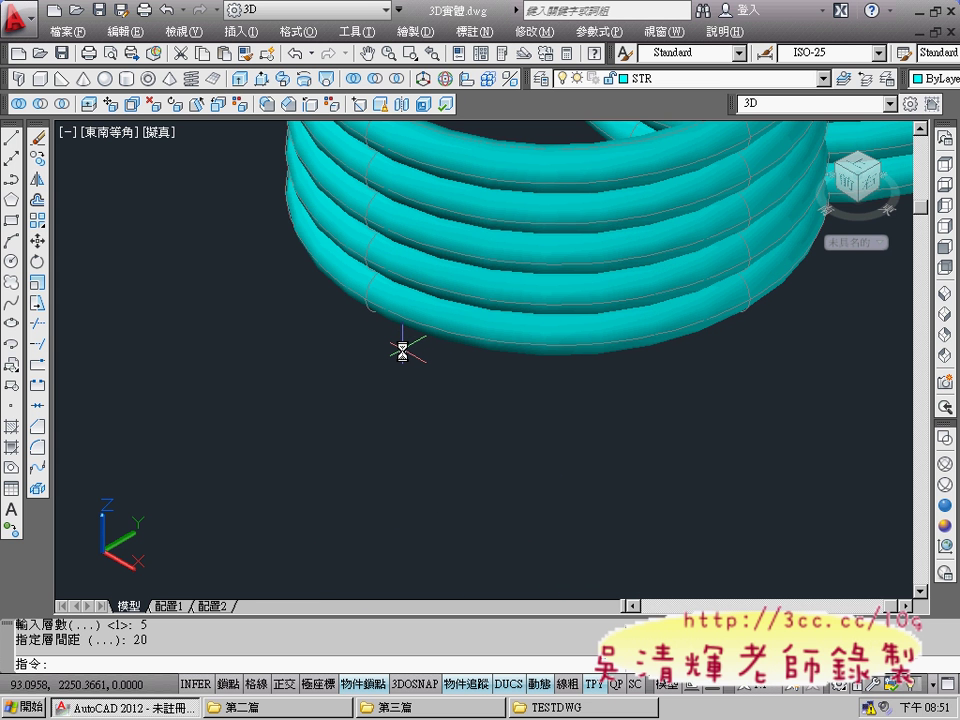
scroll(398, 360, down, 3)
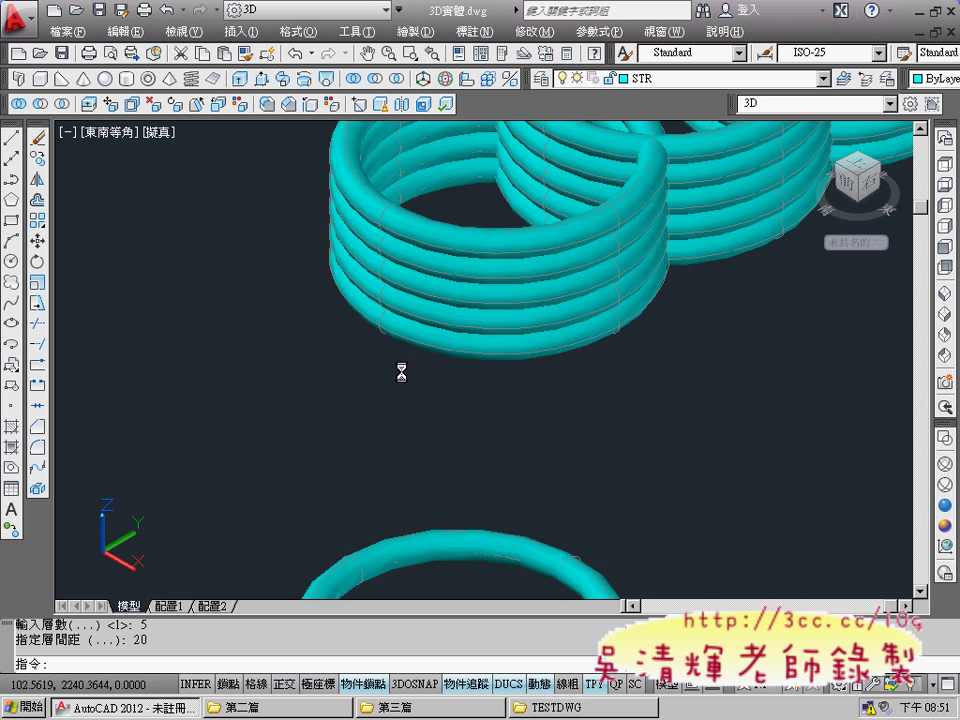
middle_drag(400, 371, 259, 375)
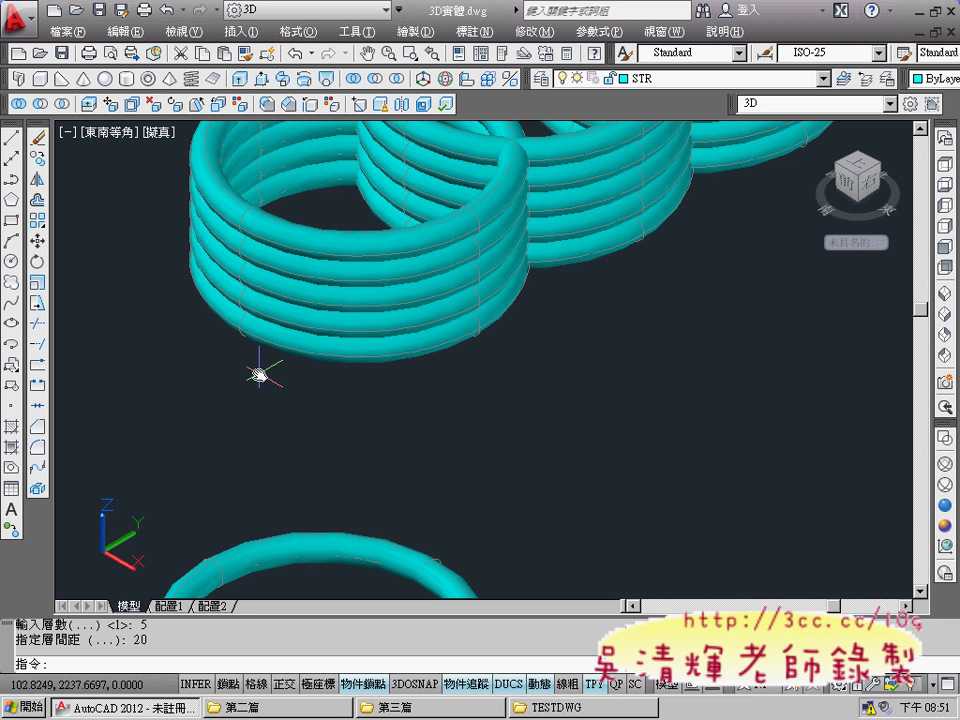
scroll(425, 388, down, 2)
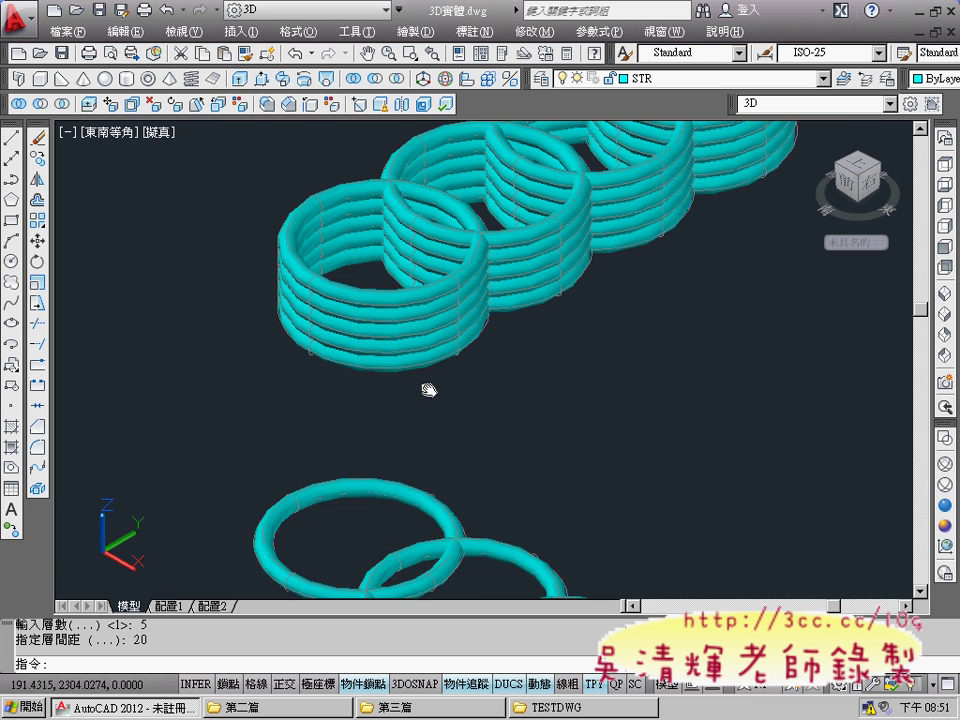
scroll(371, 439, up, 1)
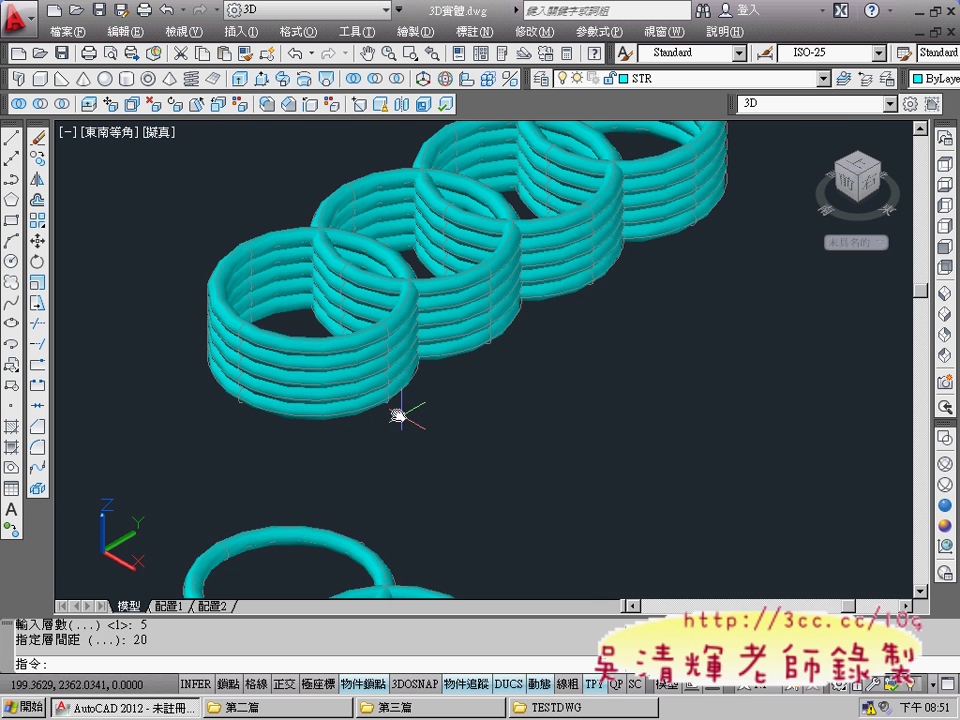
Step: Set one ring in the front stack to Green using the Color Control
click(367, 387)
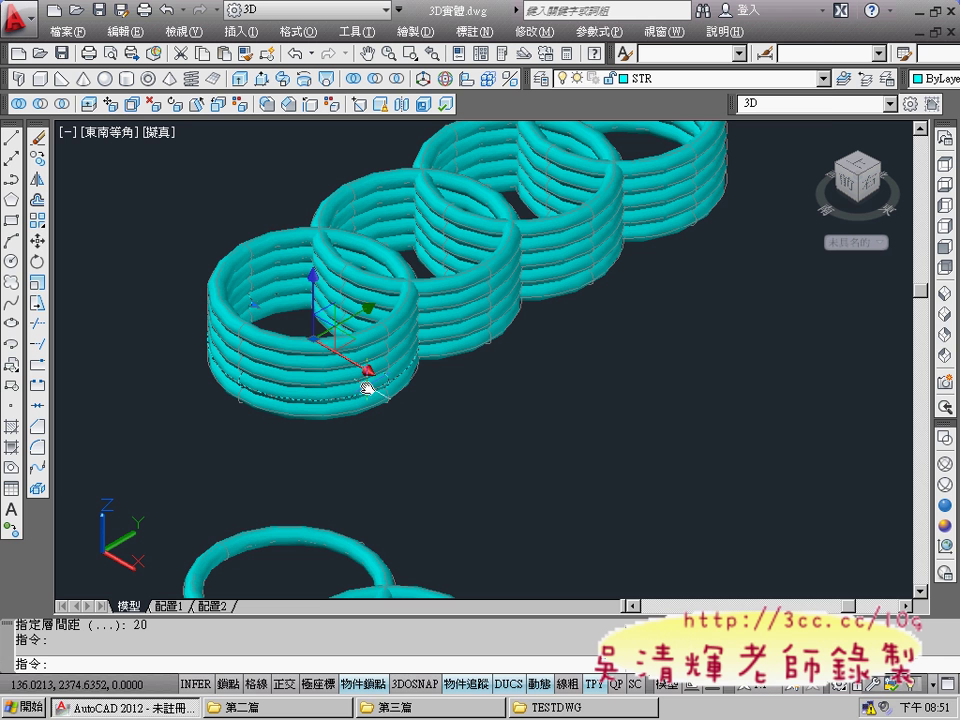
click(683, 87)
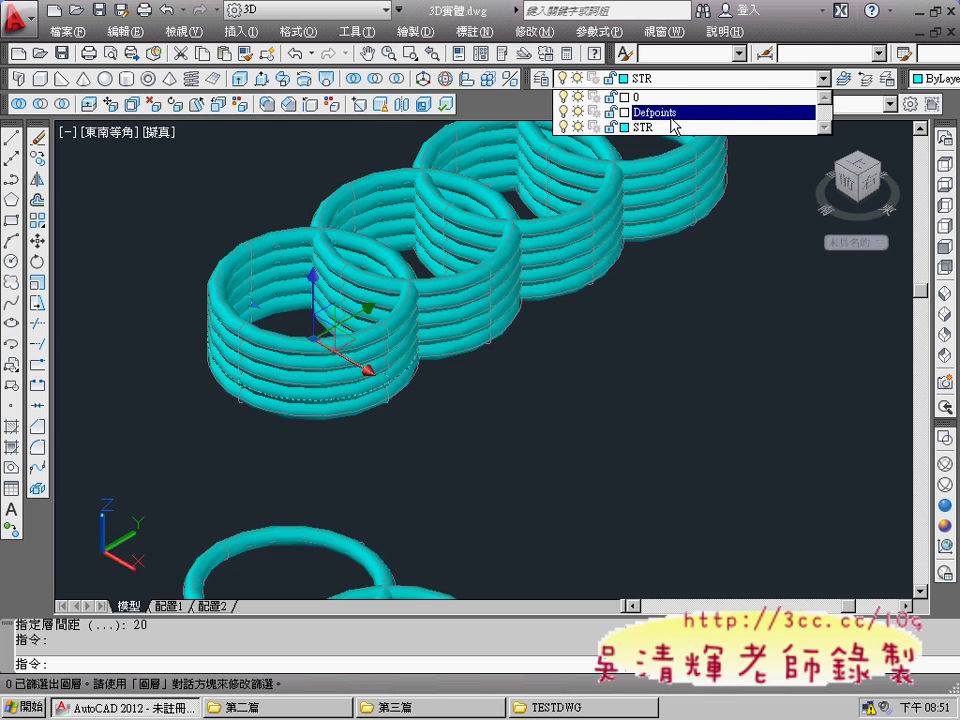
click(936, 84)
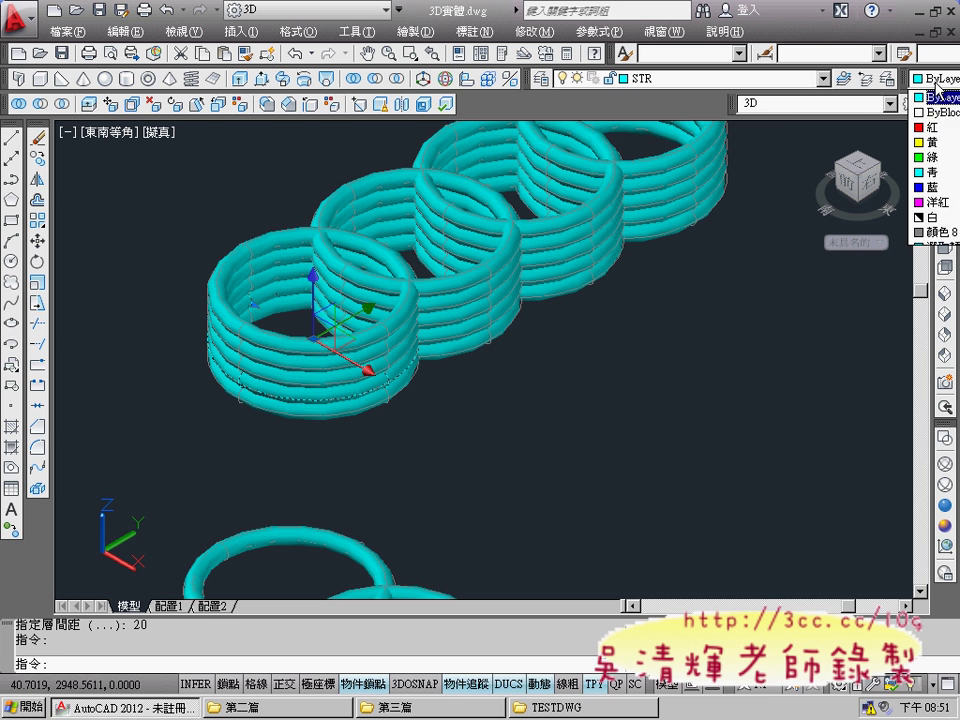
click(932, 157)
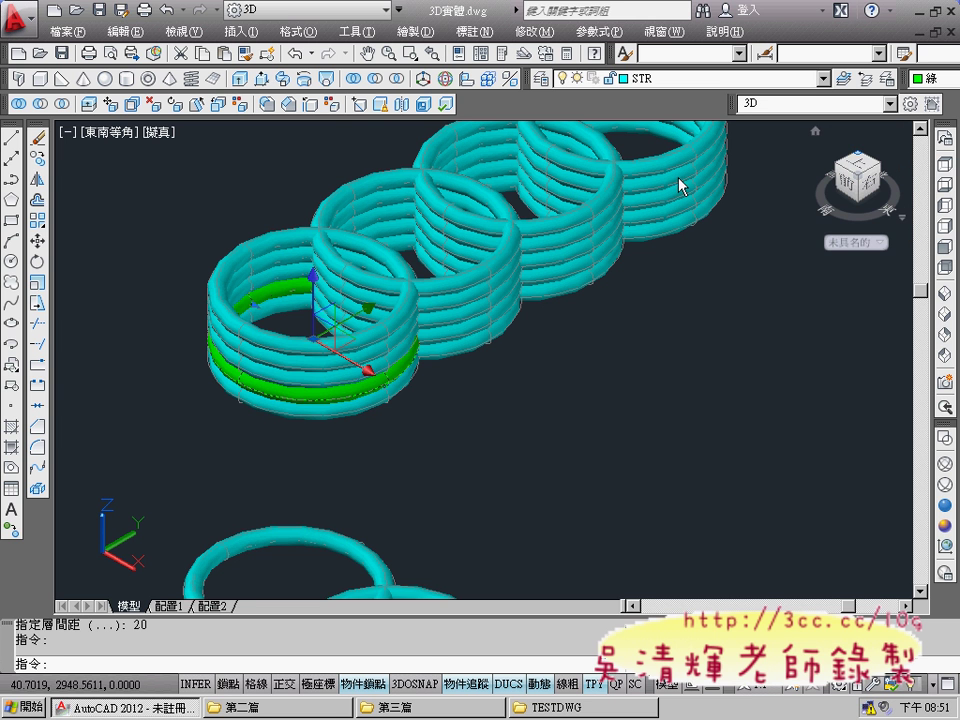